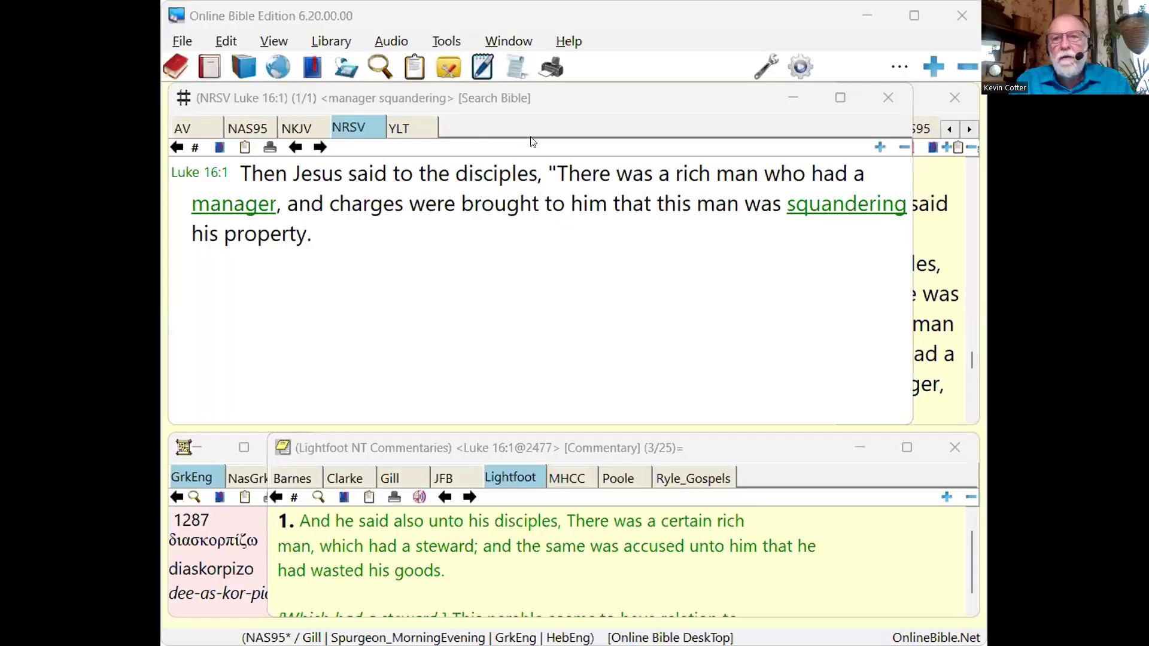
Activate the Lightfoot commentary pane and maximize Online Bible so the four panes re-tile.
key("ctrl+F6")
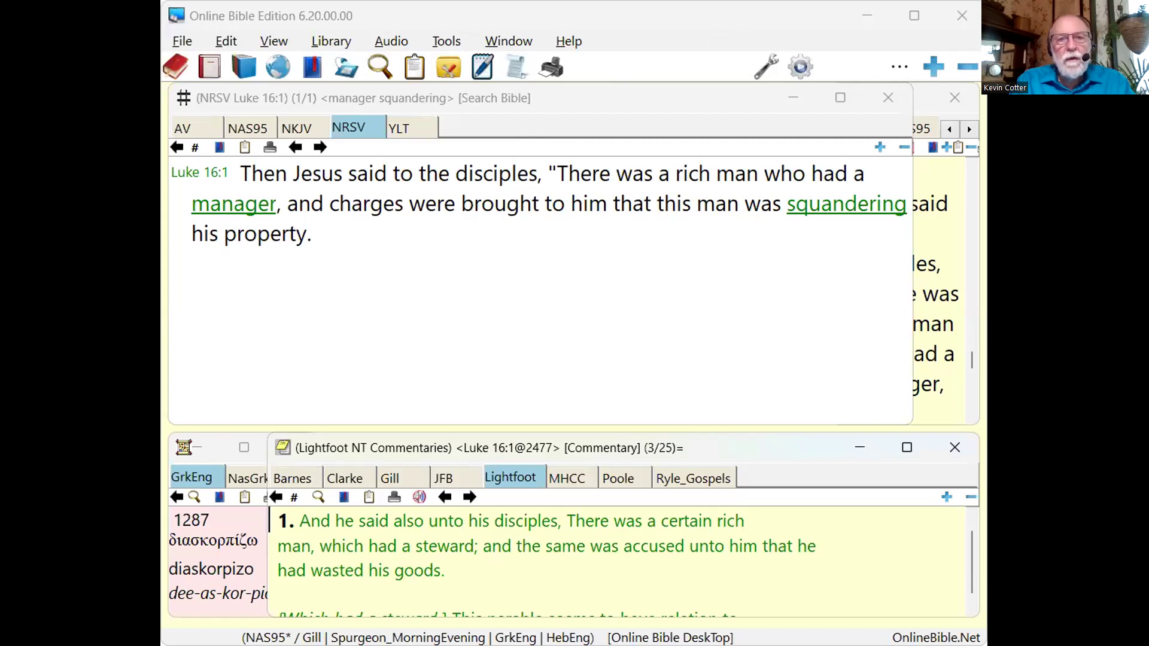
key("super+Up")
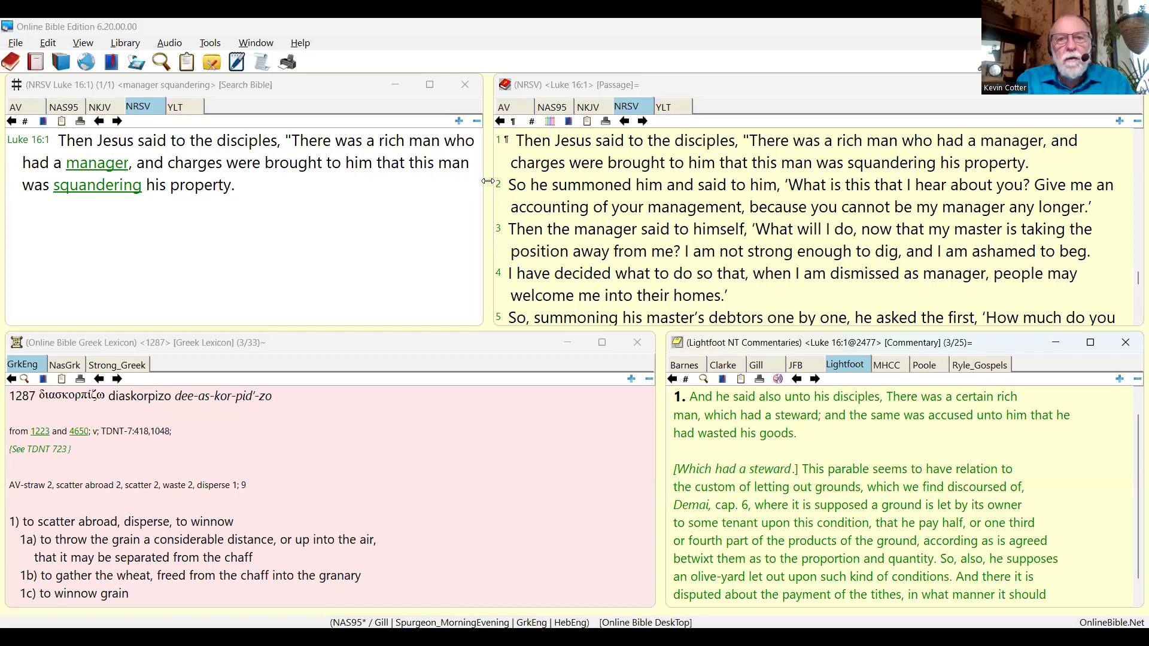
Widen the search-result and Lightfoot commentary panes, then bring up the View Passages chooser.
left_click_drag(488, 180, 641, 167)
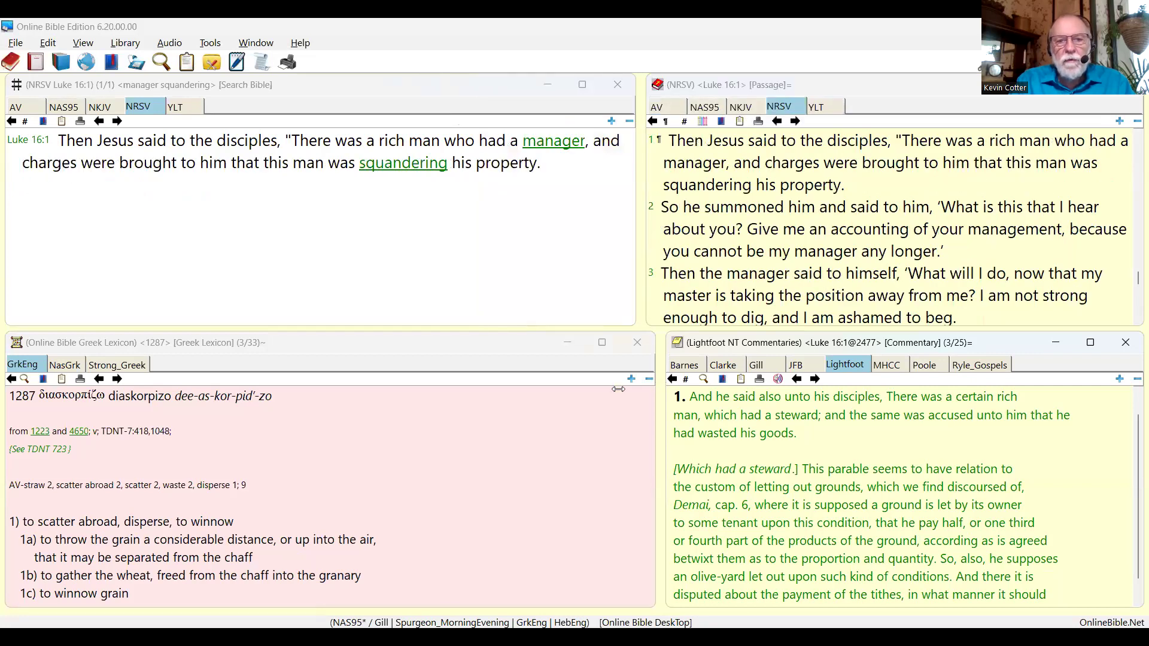
left_click_drag(619, 389, 604, 390)
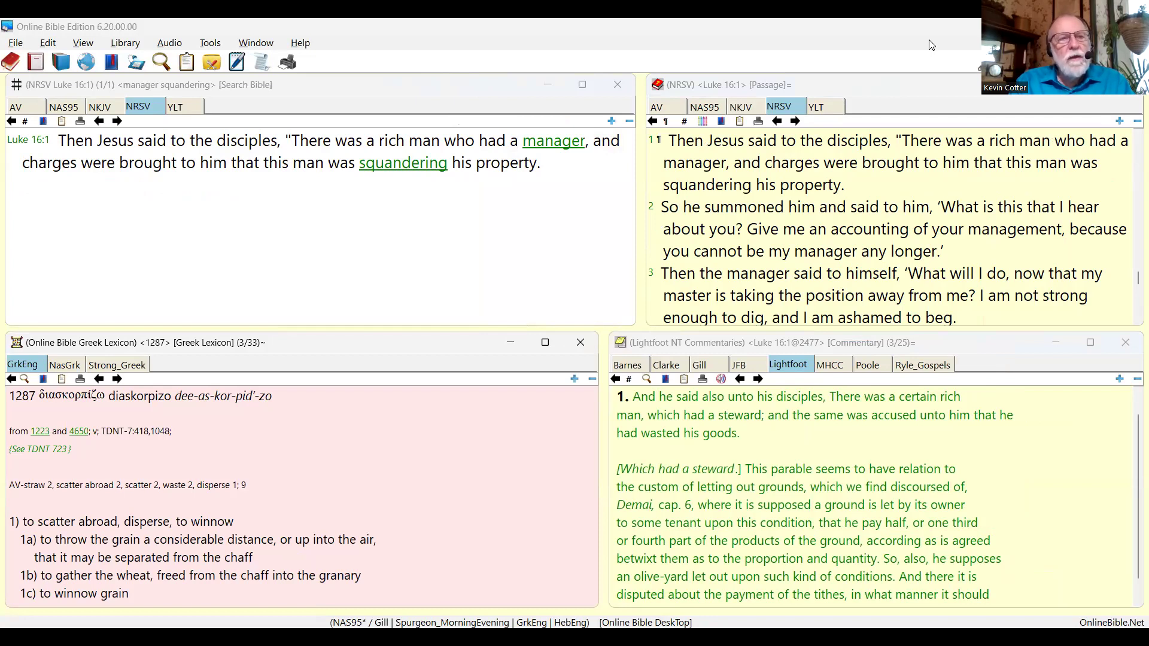
left_click(11, 62)
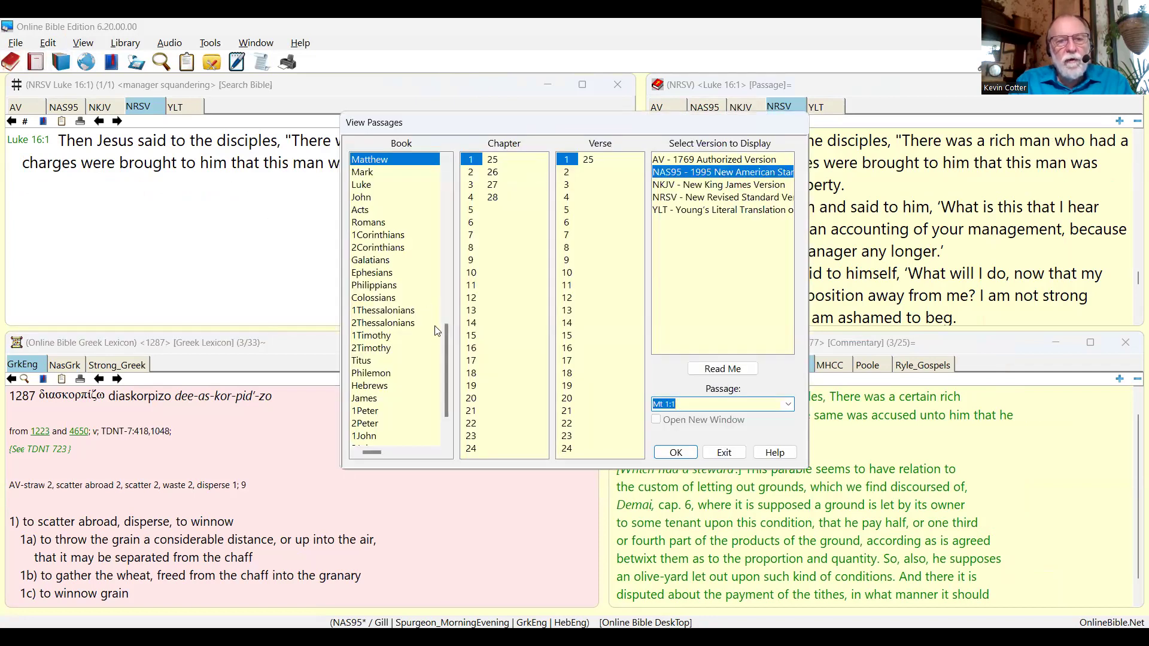
Show Matthew 1:1 in NAS95 in the passage pane, then reopen View Passages.
left_click_drag(444, 347, 440, 369)
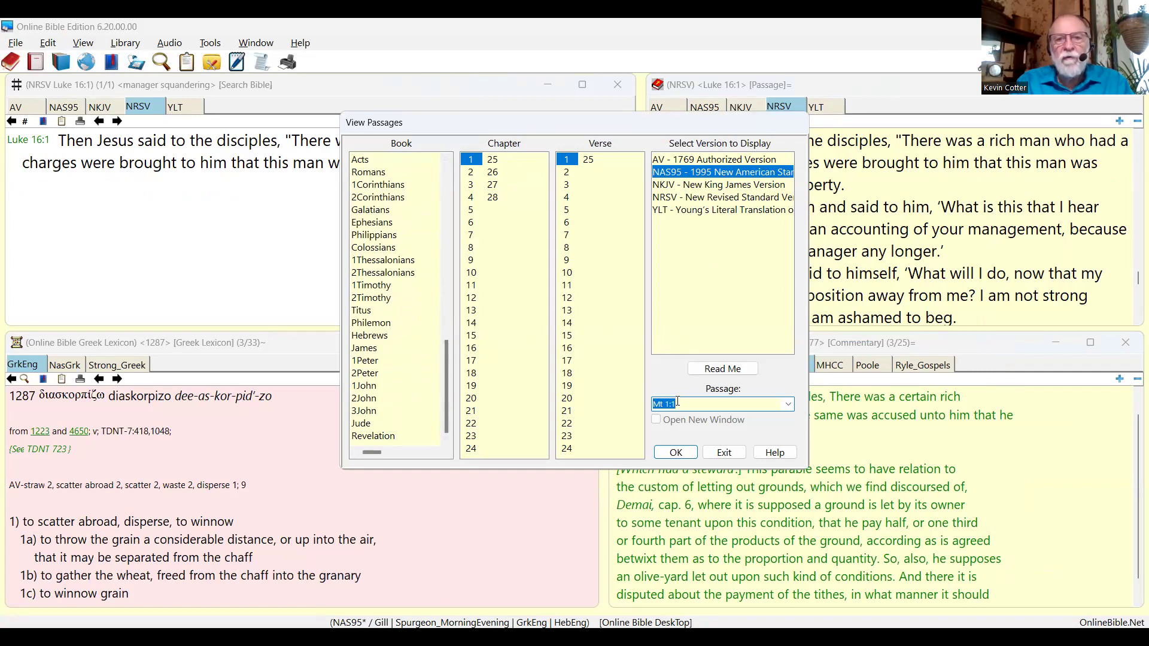
left_click(677, 453)
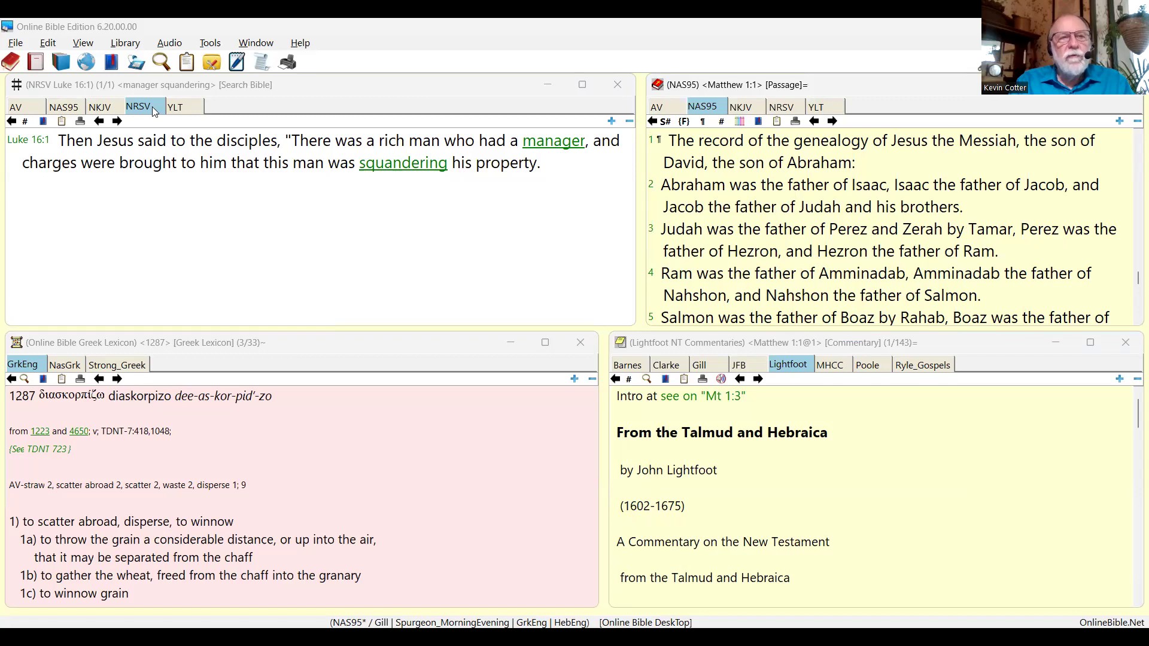
left_click(13, 65)
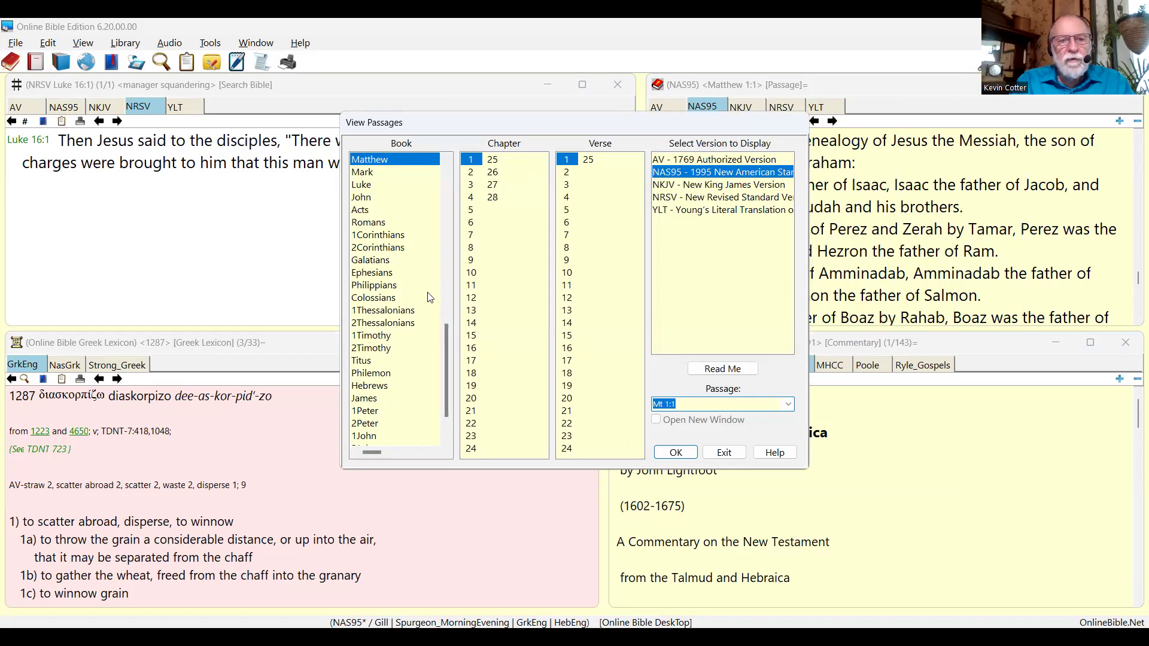
Choose Luke chapter 16 so NAS95 and the Lightfoot commentary move to Luke 16:1.
left_click(372, 186)
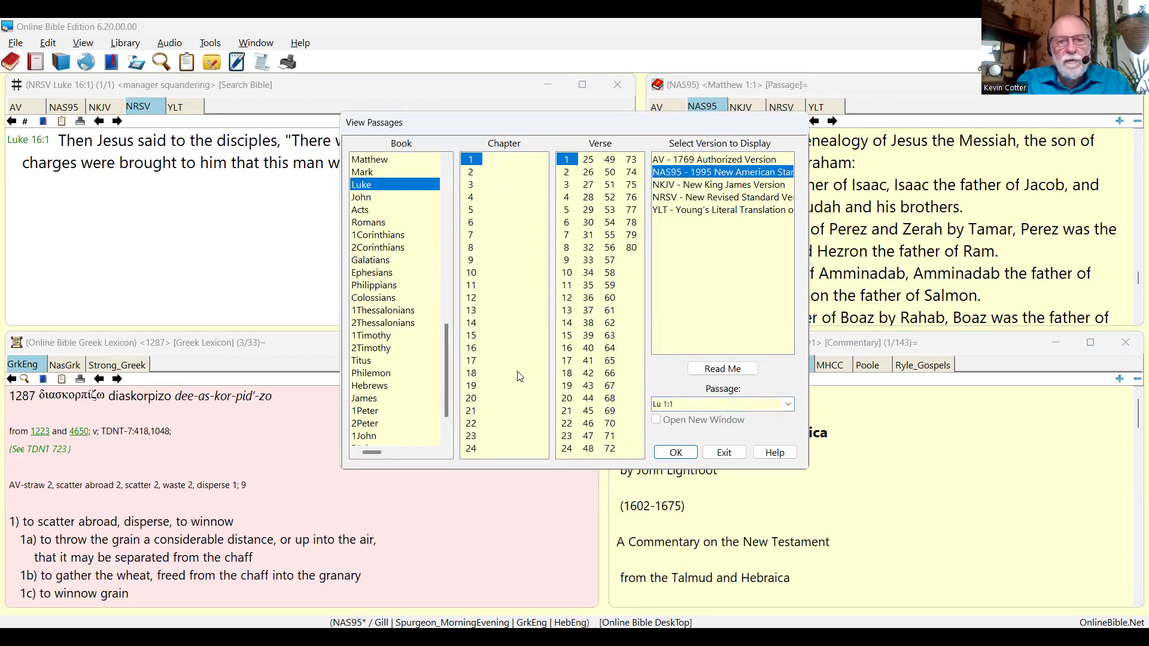
left_click(479, 352)
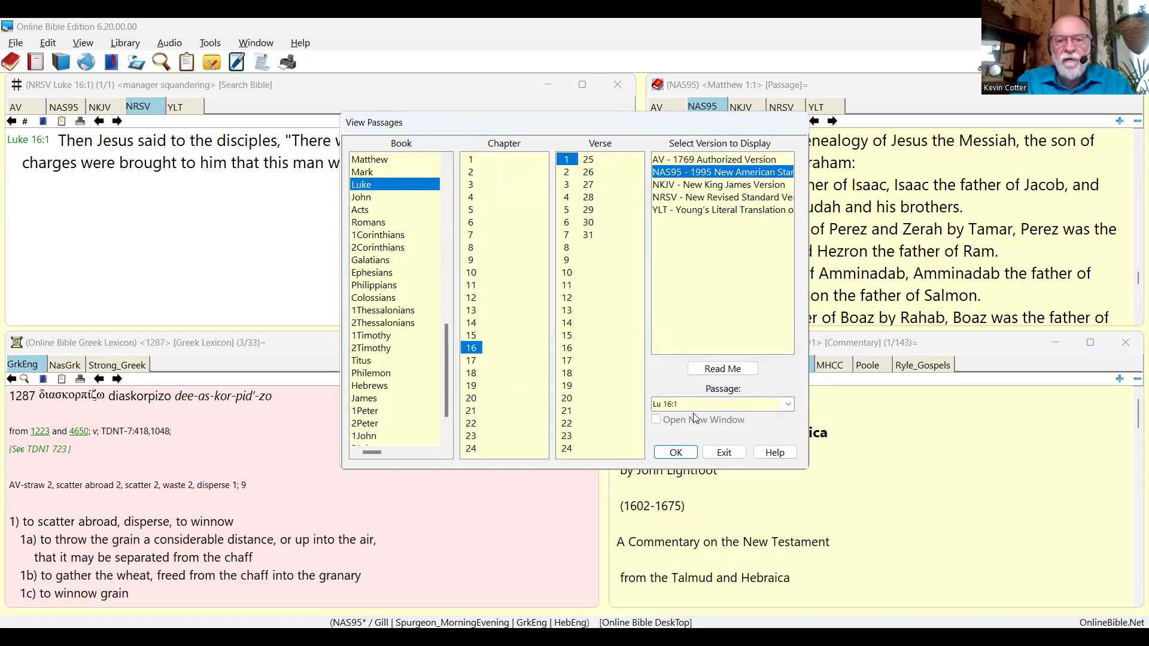
left_click(683, 453)
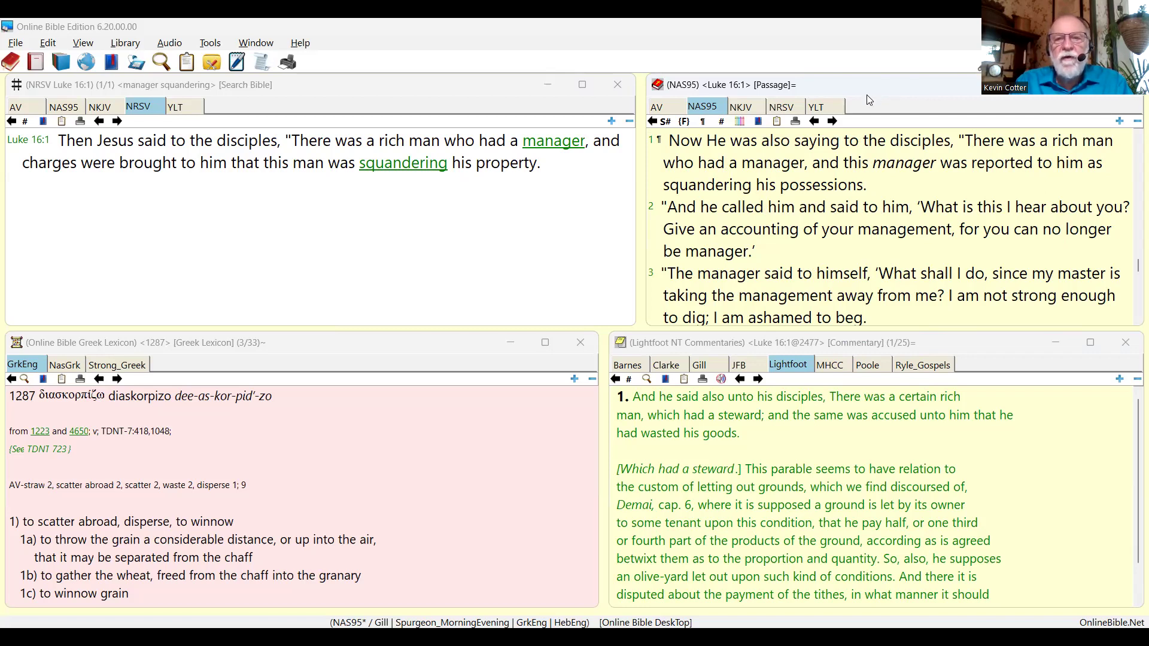
left_click(666, 107)
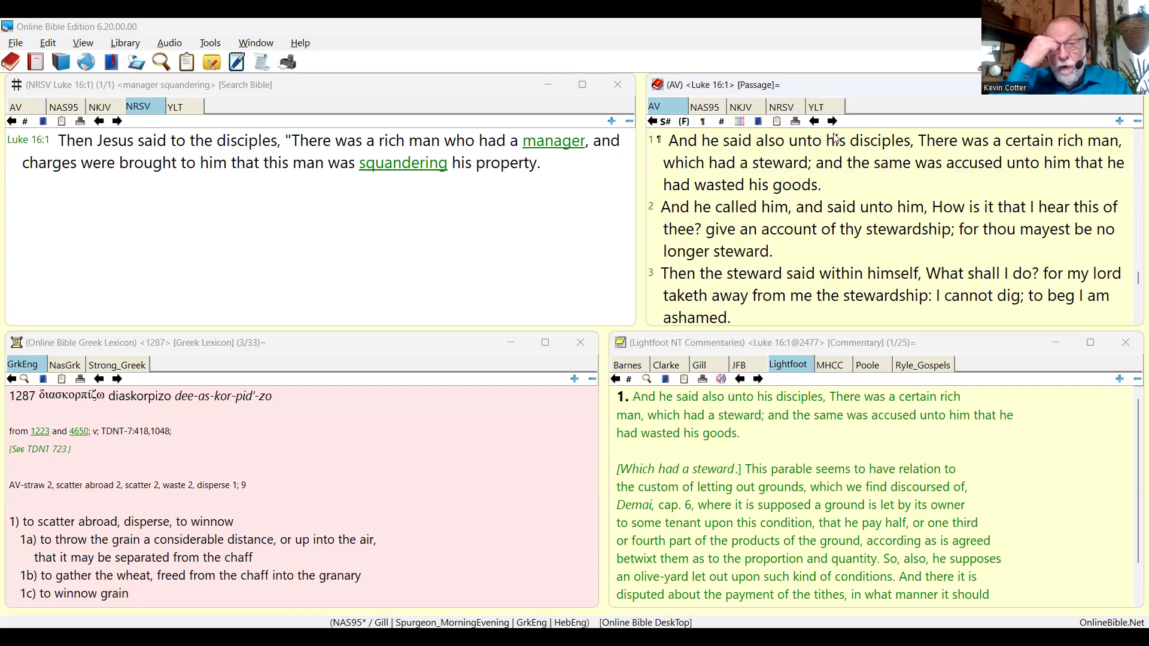
mouse_move(836, 139)
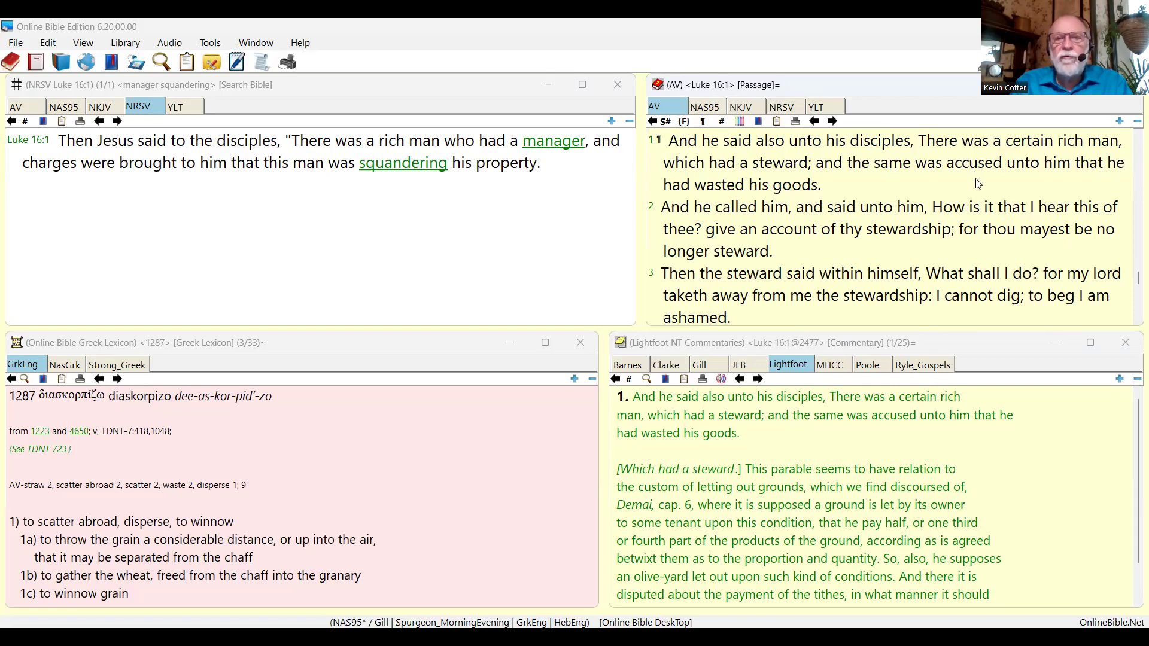
left_click(717, 112)
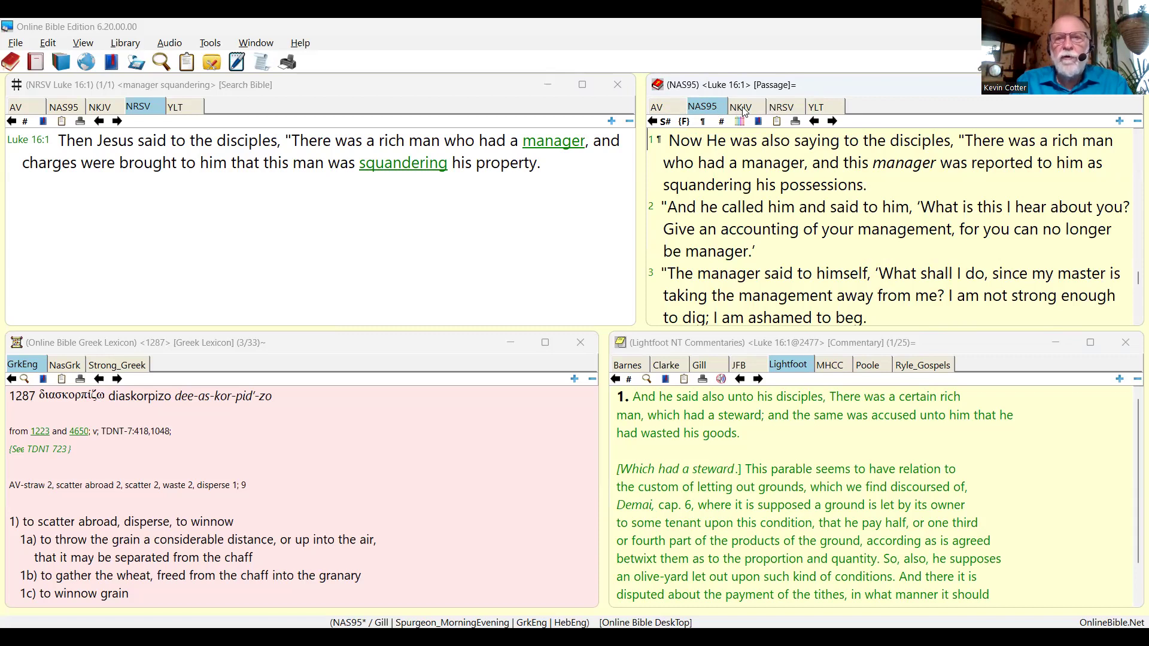
left_click(743, 107)
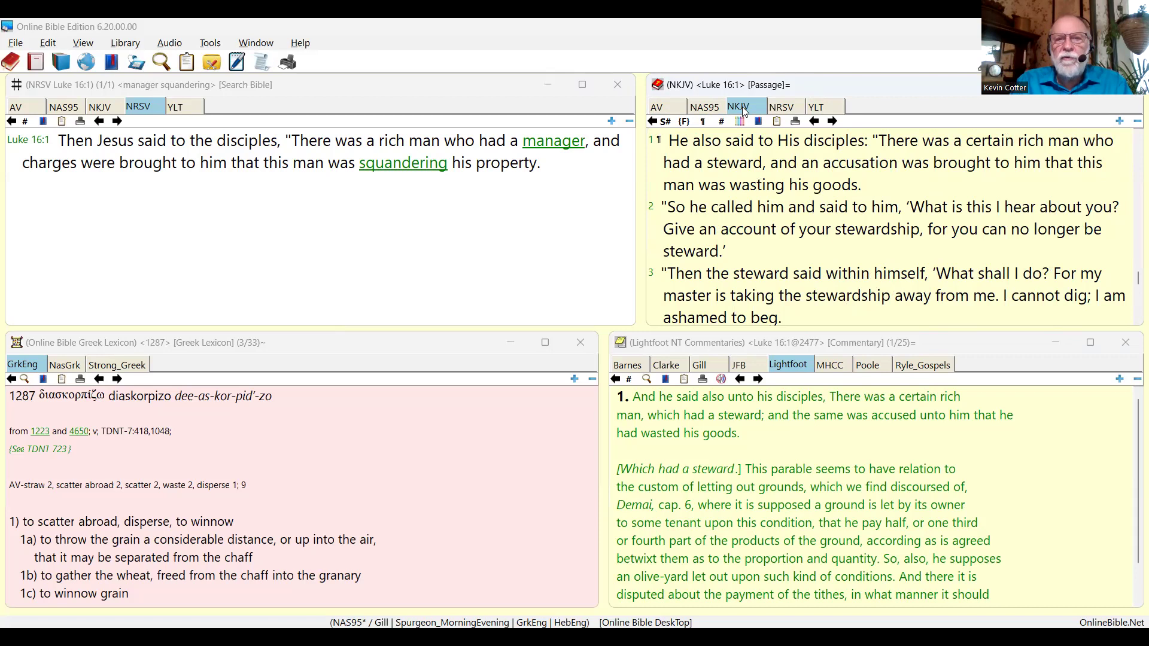
left_click(745, 173)
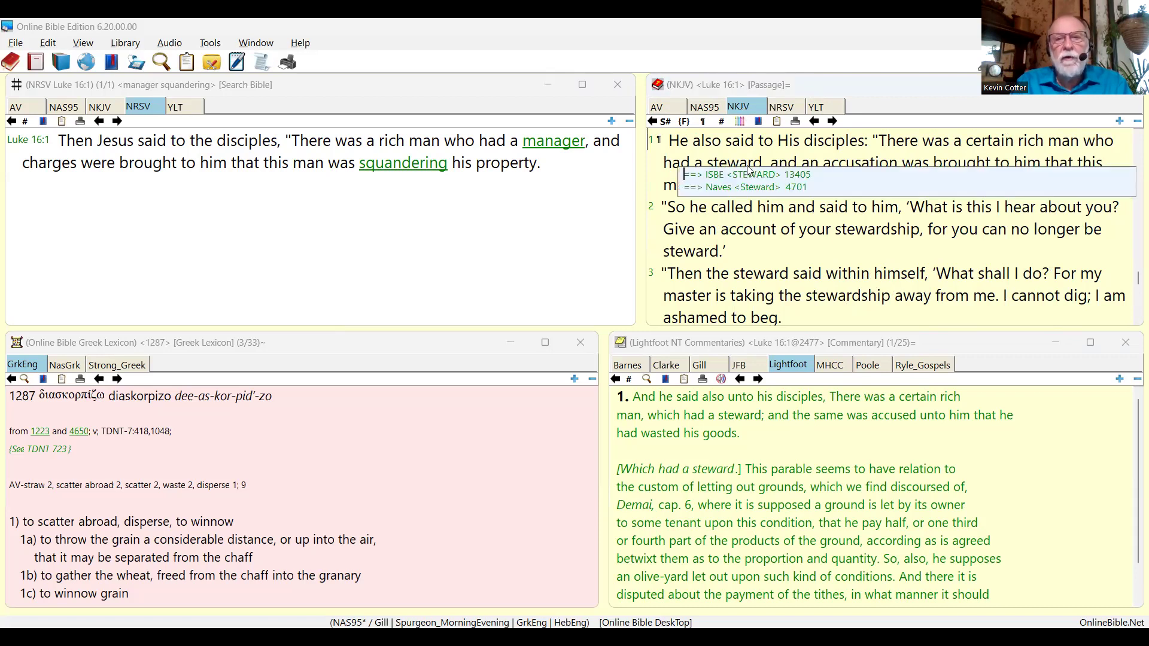
left_click(787, 106)
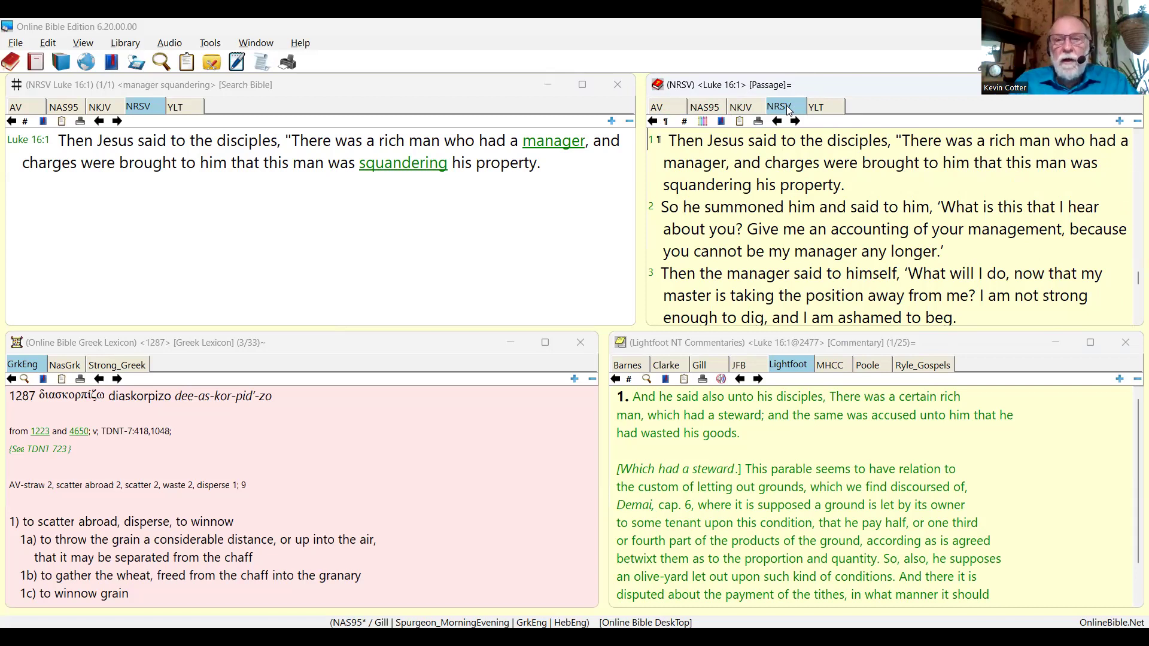
left_click(831, 113)
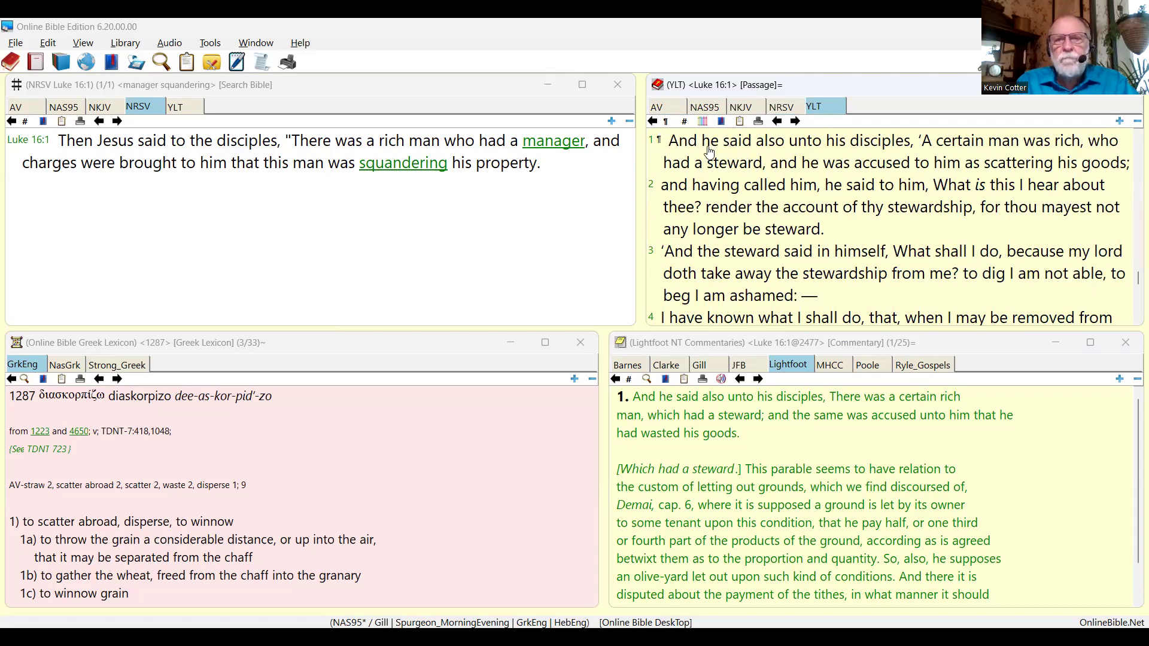
left_click(716, 108)
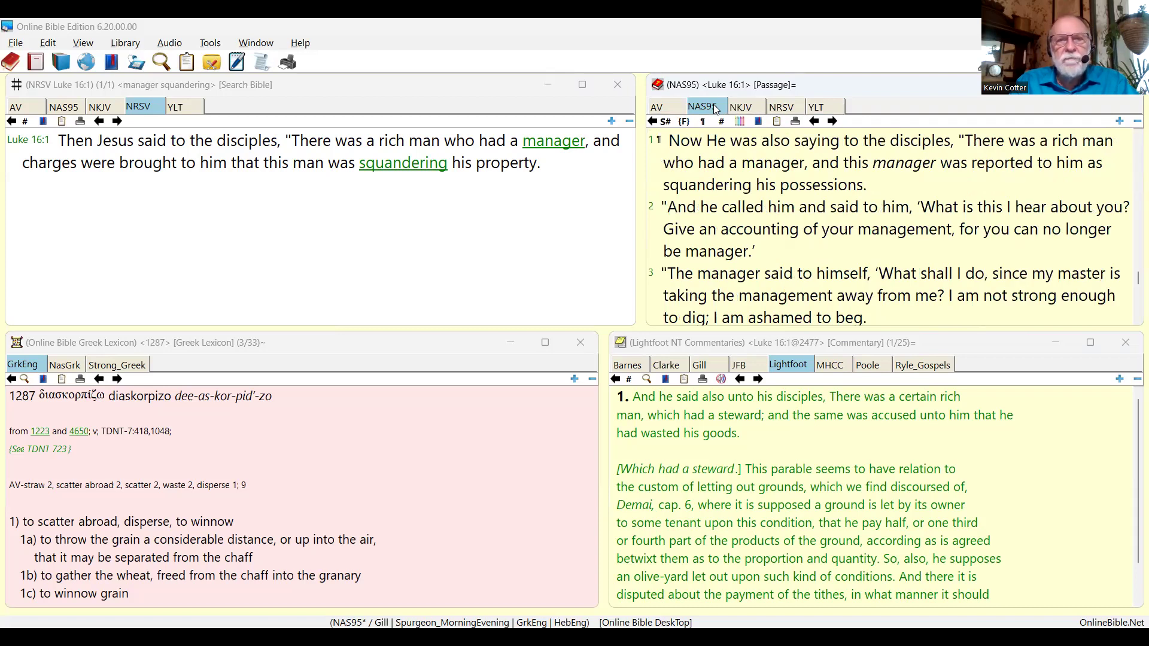
Turn on Strong's numbers, look up 3623 for 'manager', and open related entry 3624 oikos.
left_click(666, 122)
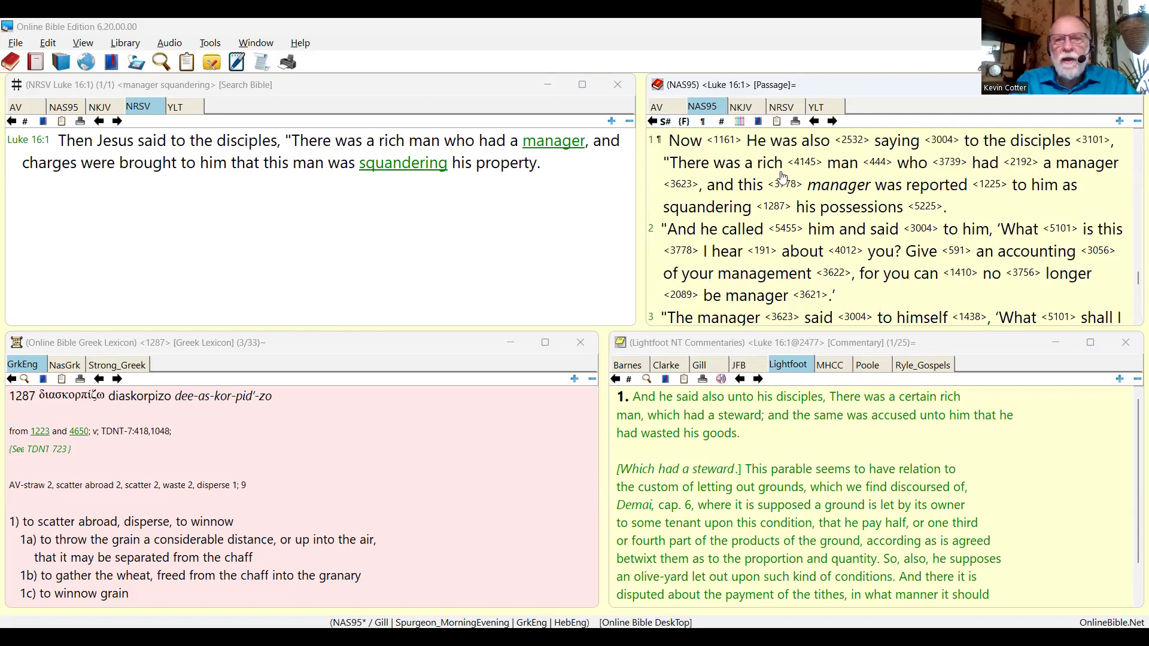
left_click(675, 185)
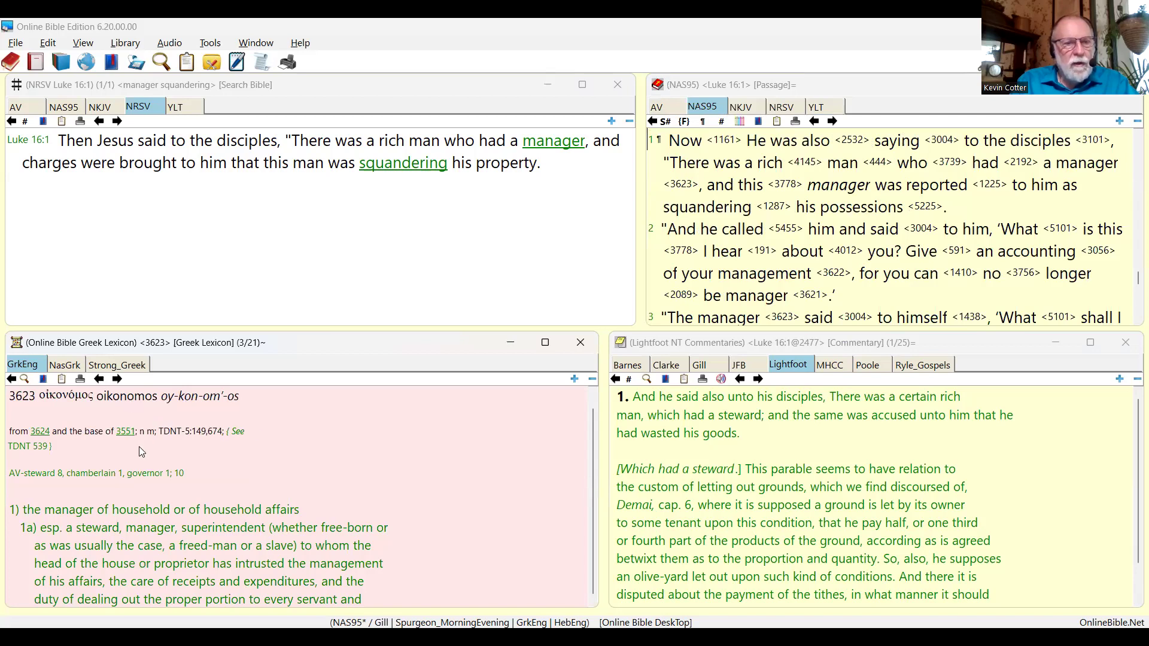
left_click(40, 432)
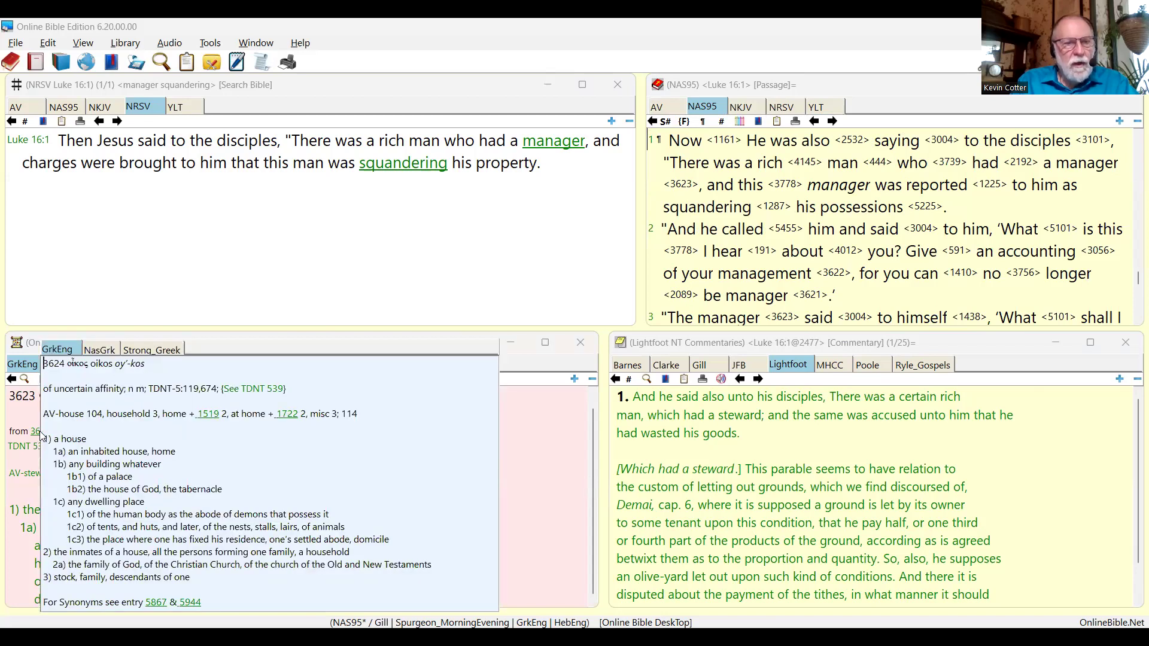
Dismiss the 3624 oikos and 3551 nomos pop-ups to return to the 3623 oikonomos entry.
left_click(512, 435)
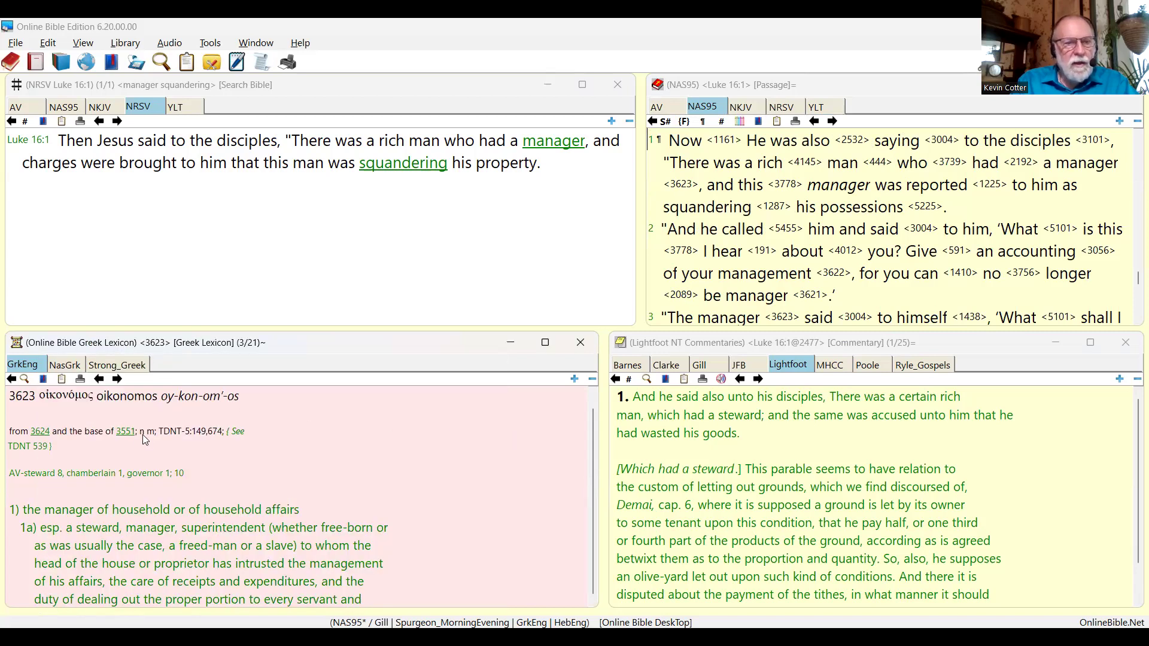
left_click(125, 438)
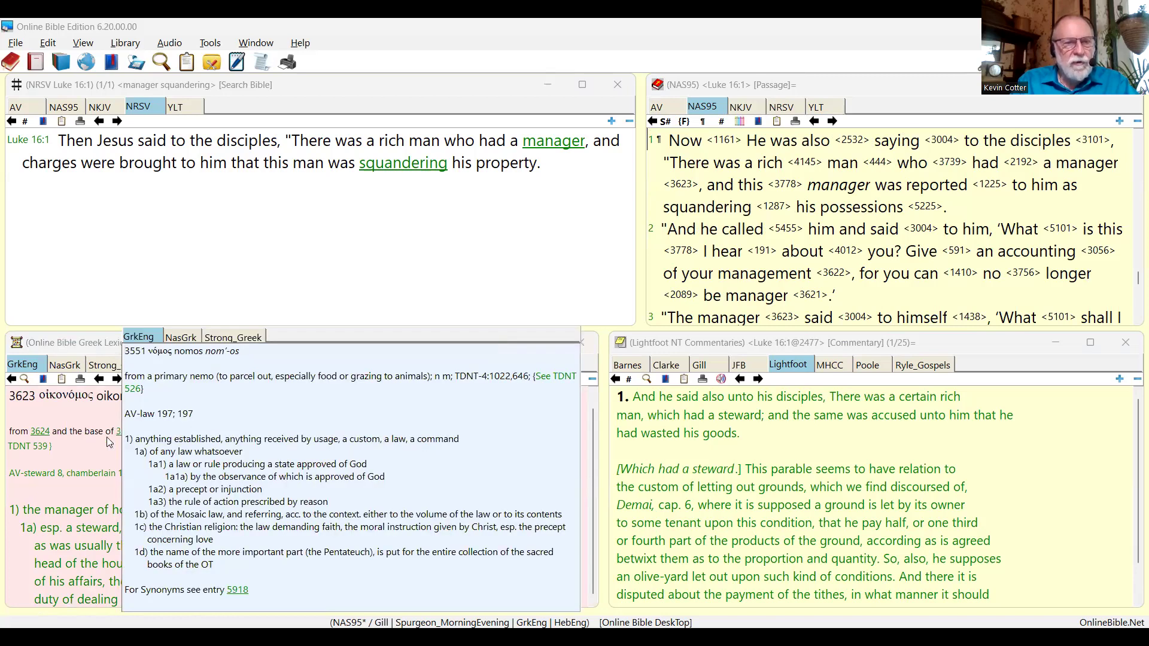
left_click(55, 452)
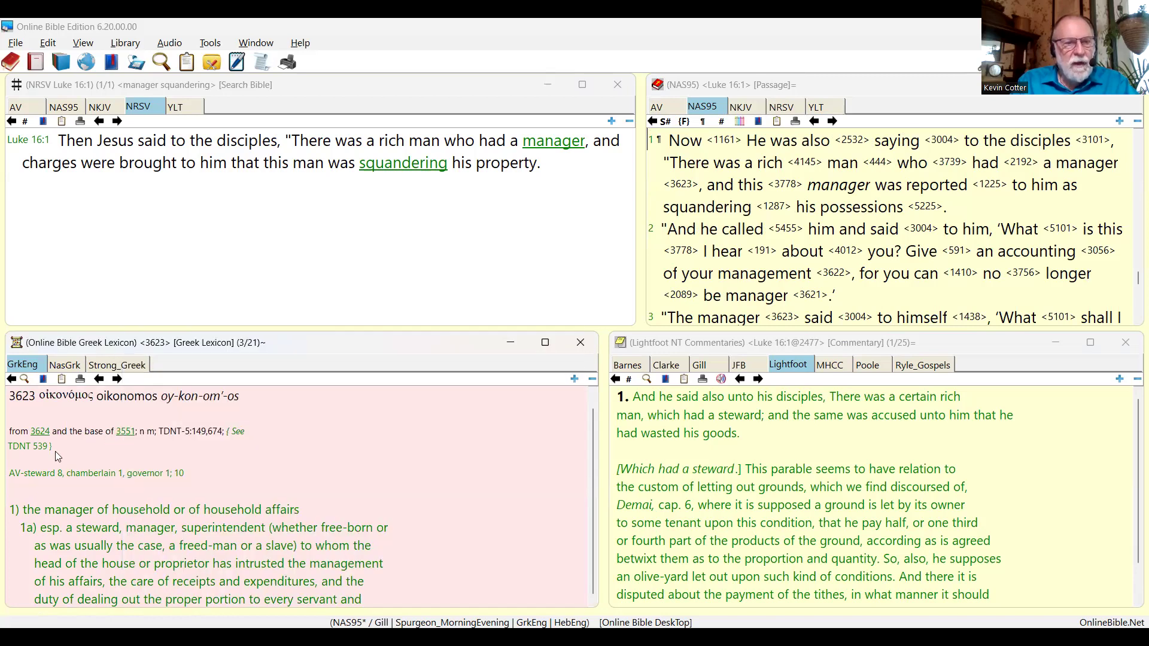
left_click(18, 487)
mouse_move(165, 481)
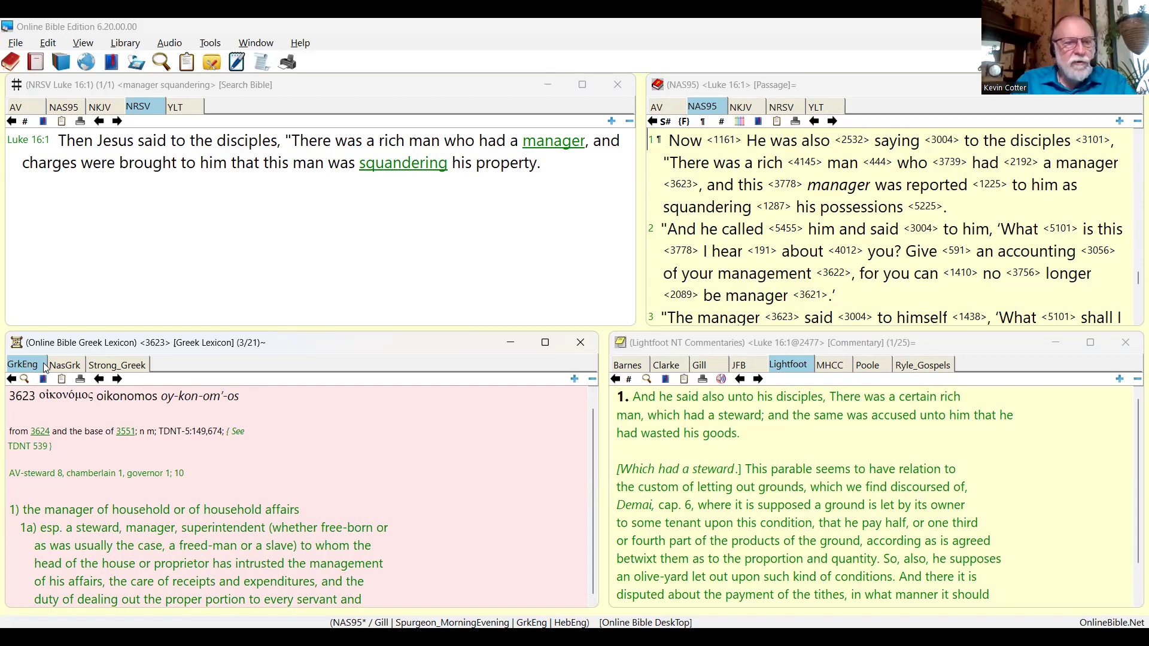
Switch the lexicon to NasGrk to list 3623's renderings: manager, steward, treasurer.
left_click(66, 367)
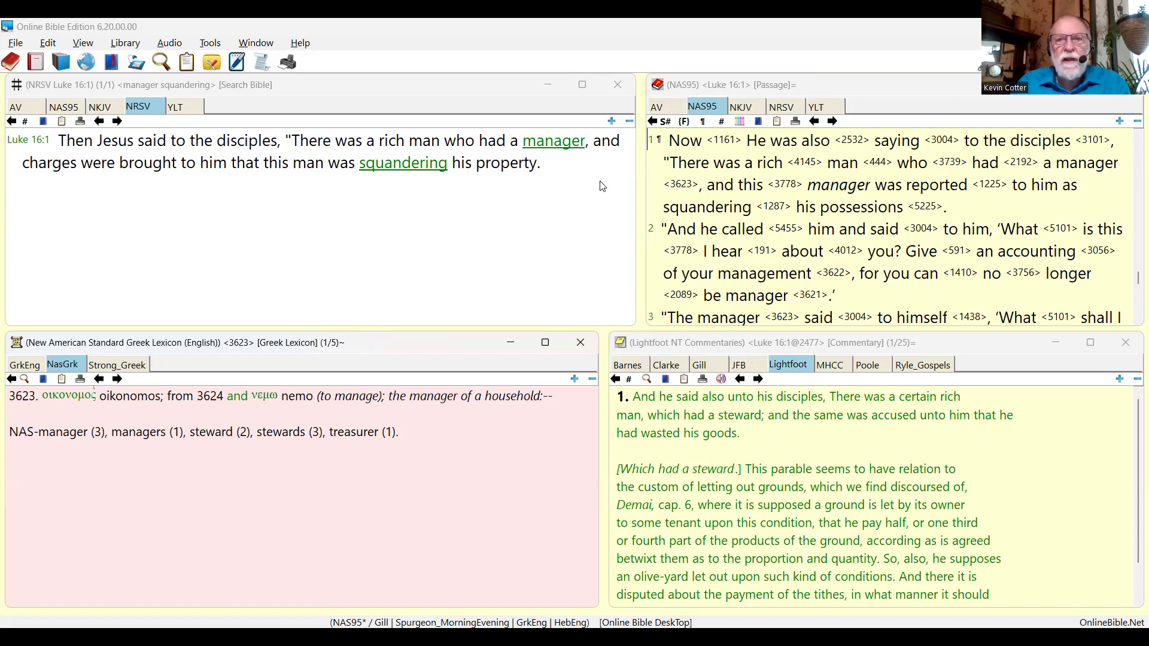
Look up <1287> after 'squandering' to show the diaskorpizo entry.
left_click(775, 208)
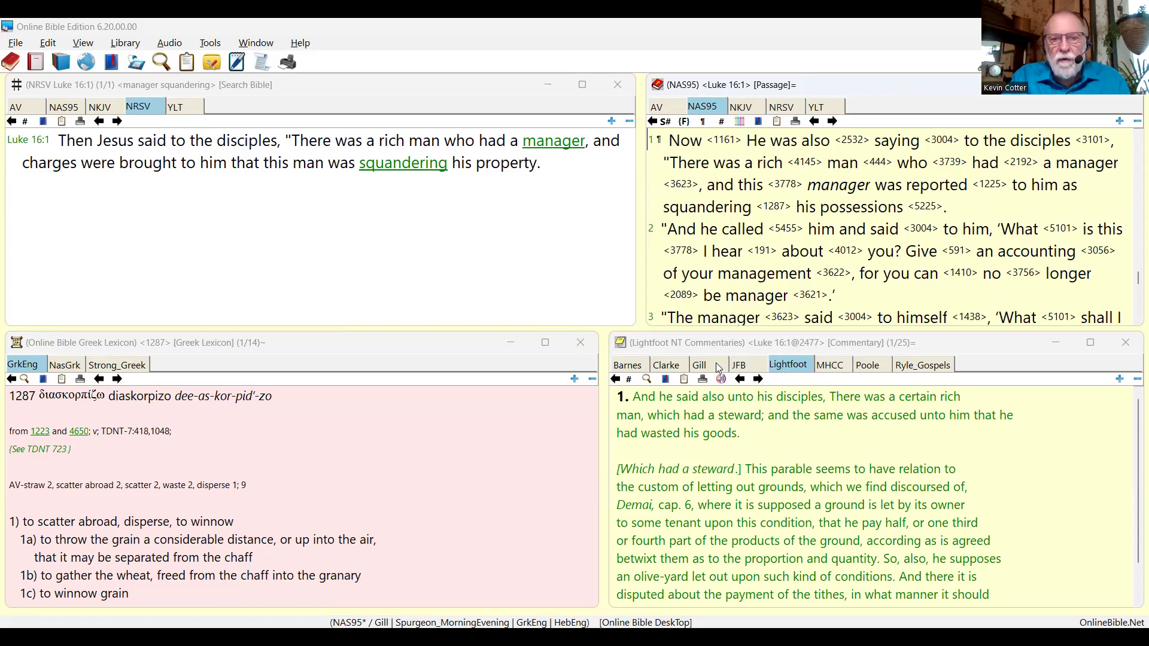
Cycle the Luke 16:1 commentary through Barnes, Clarke, Gill, JFB, Lightfoot, MHCC, Poole and Ryle_Gospels.
left_click(641, 366)
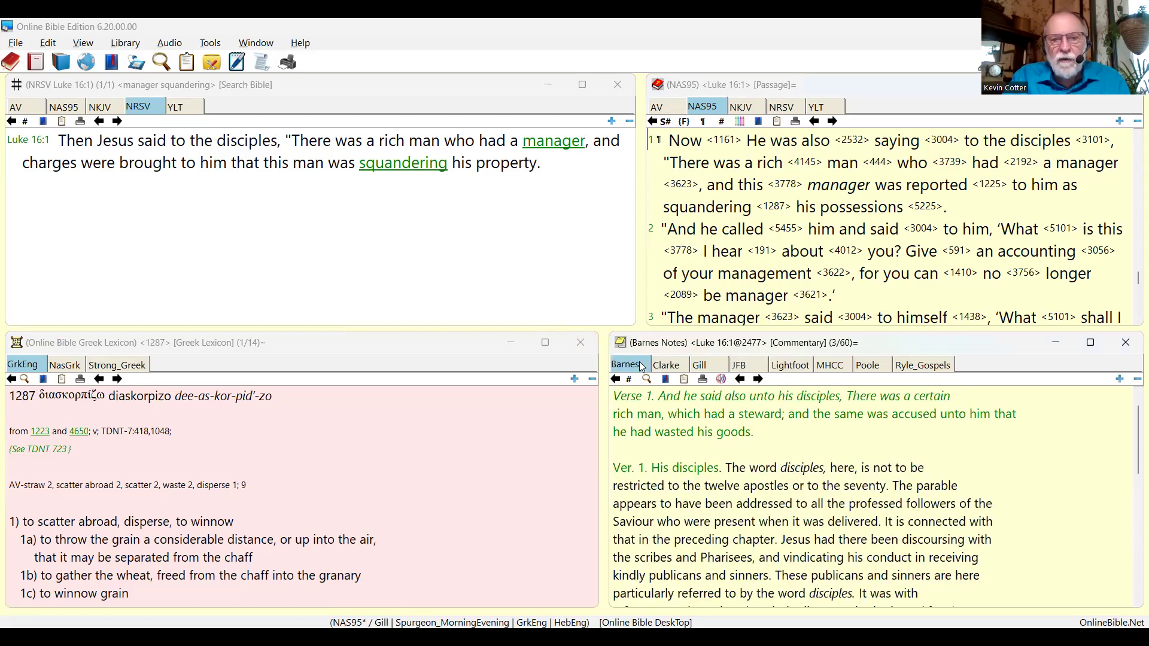
left_click(668, 369)
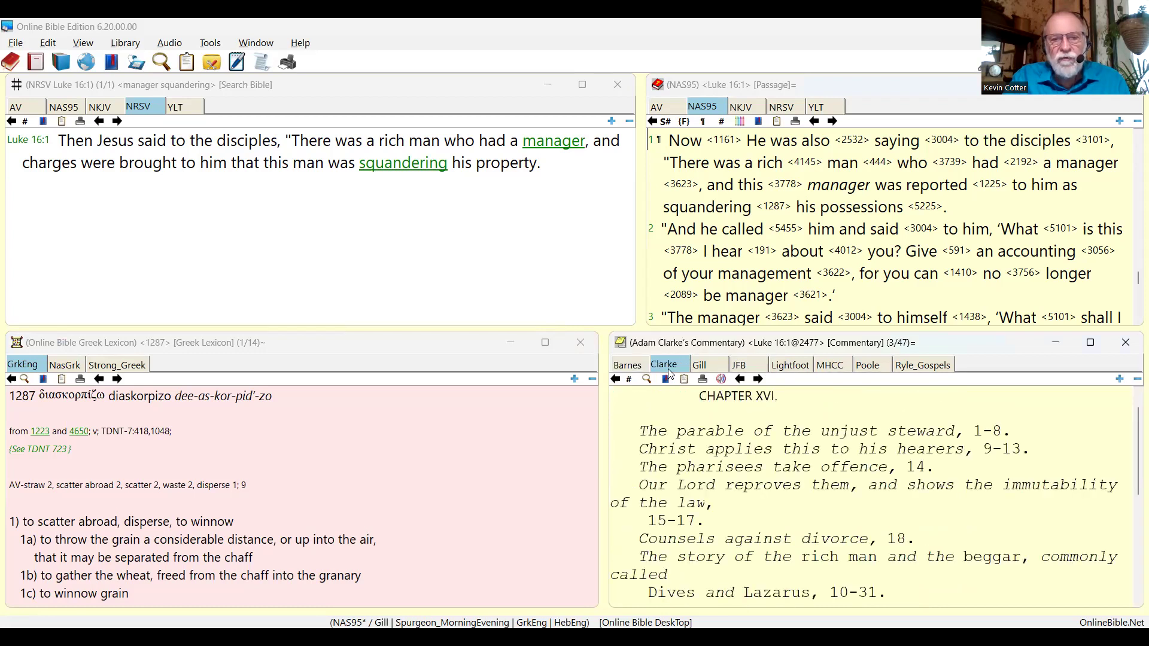
left_click(708, 366)
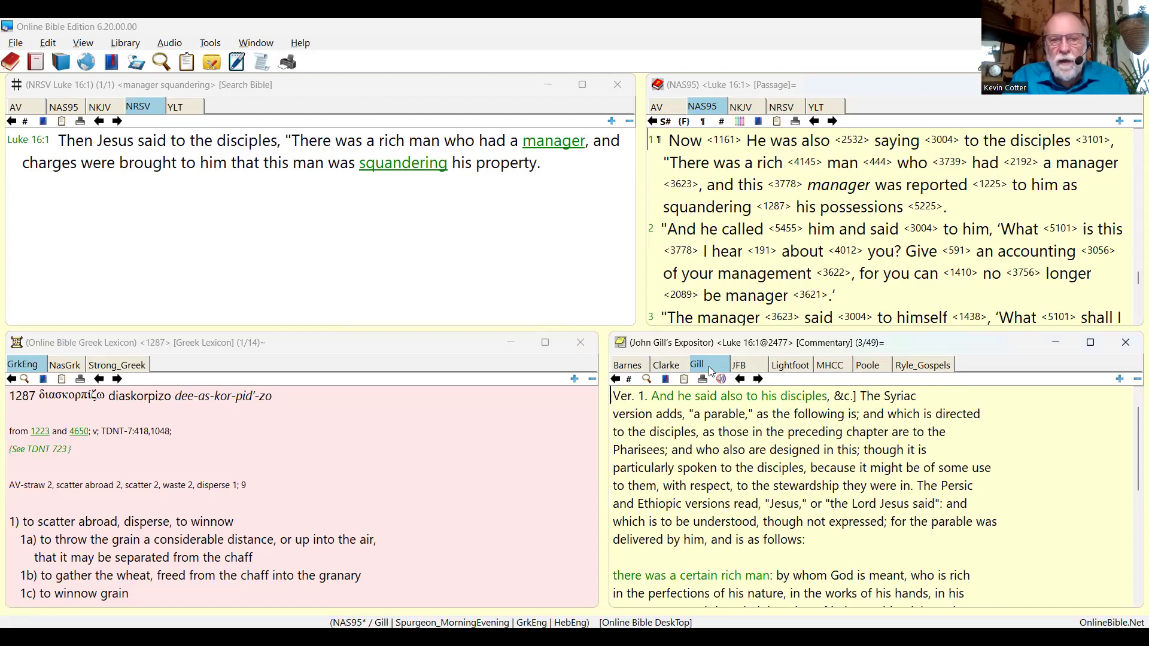
left_click(750, 369)
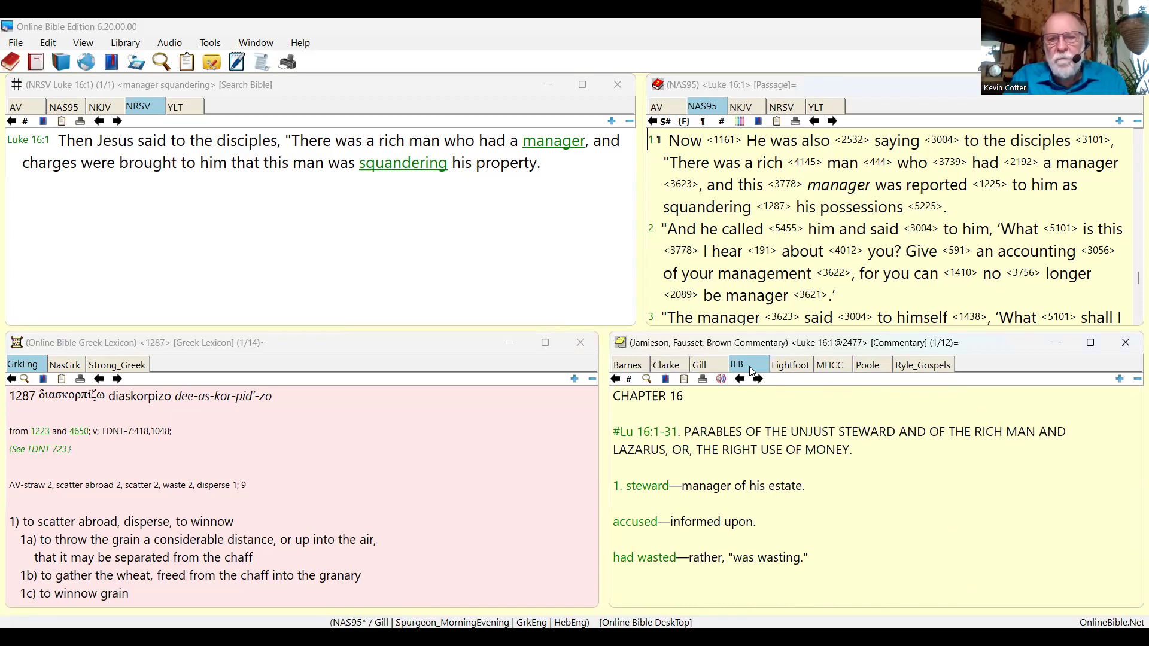
left_click(796, 365)
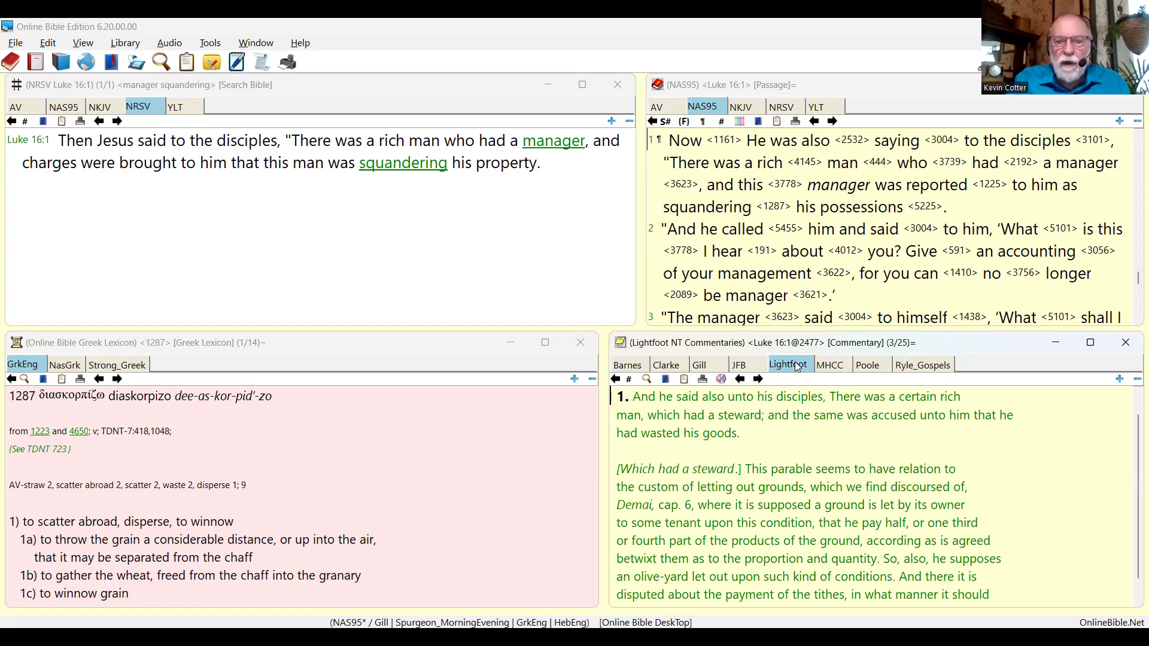
left_click(843, 365)
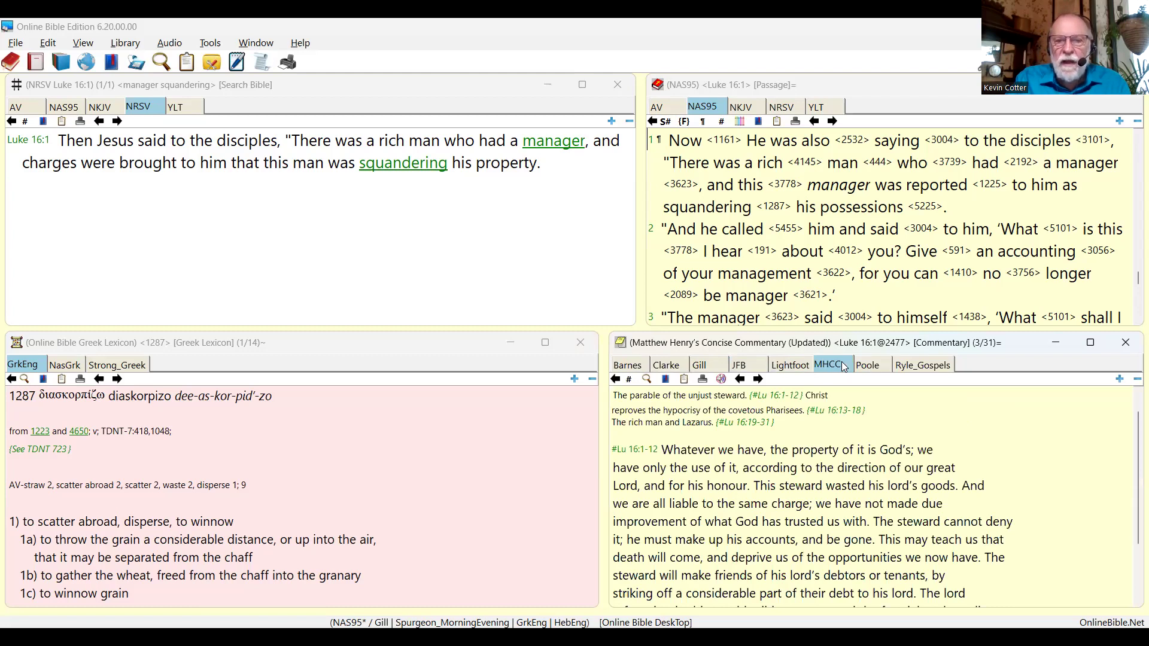
left_click(878, 370)
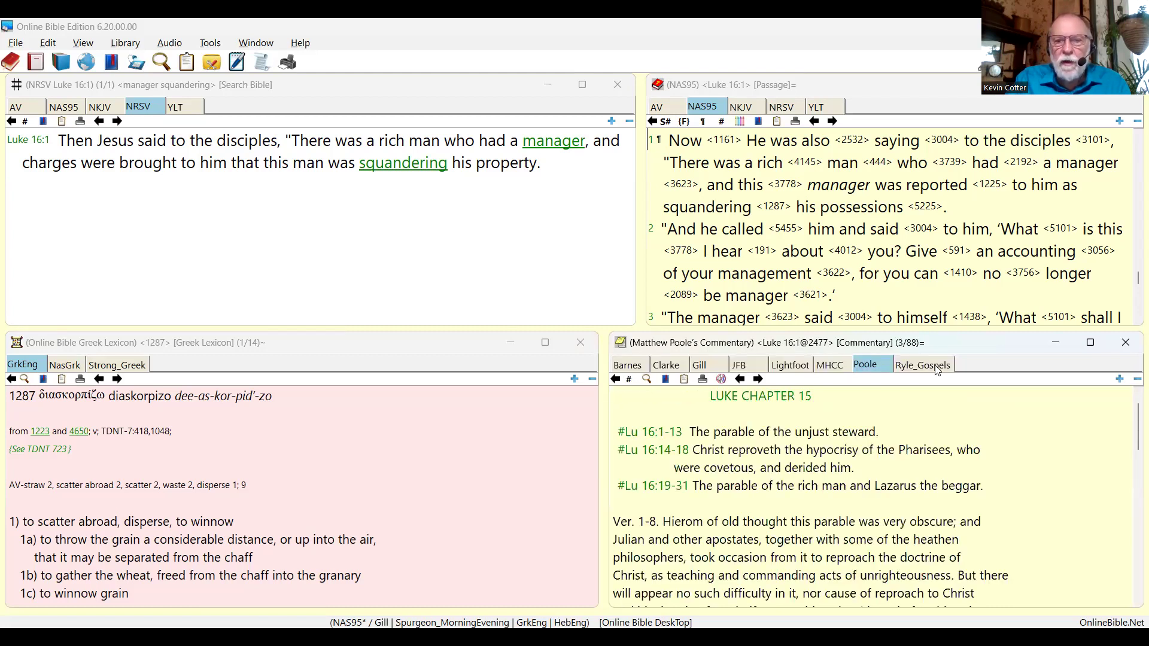
left_click(935, 367)
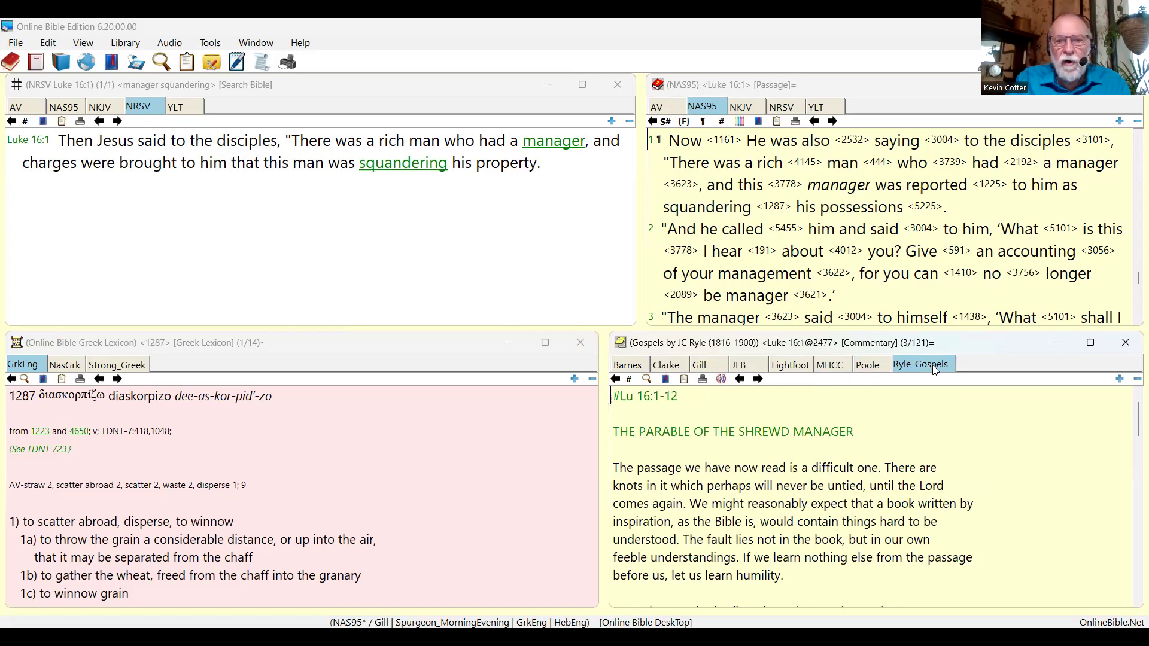
Step Ryle's commentary forward to Luke 16:19-31, The Rich Man and Lazarus.
left_click(759, 379)
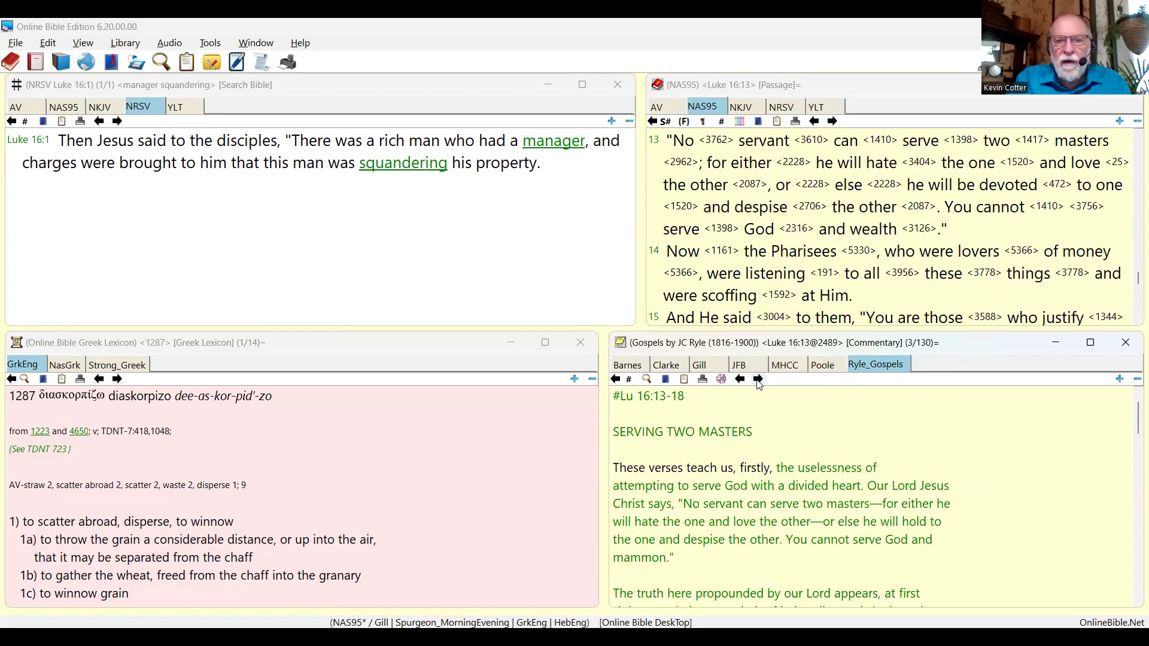
left_click(759, 380)
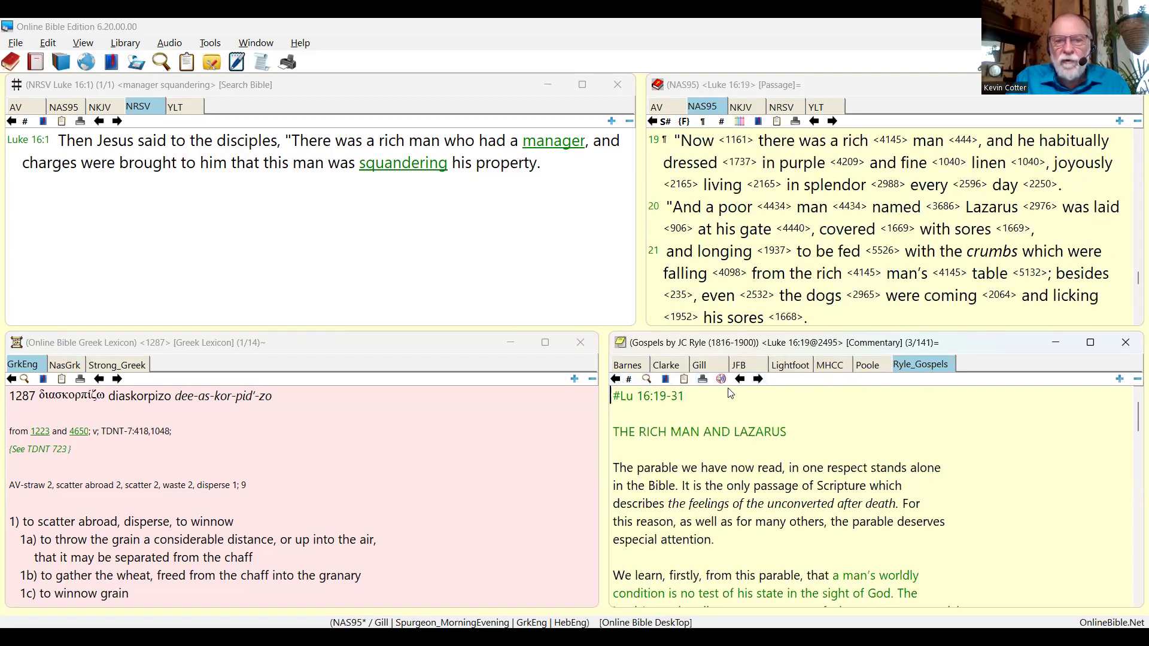
left_click(740, 380)
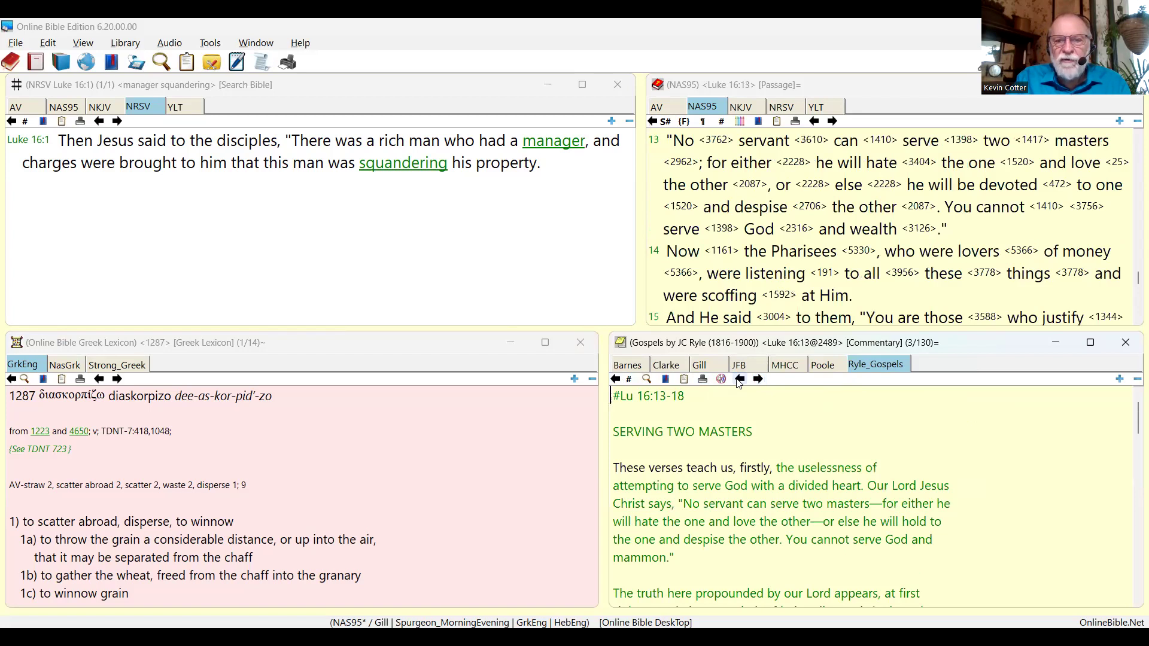
left_click(758, 380)
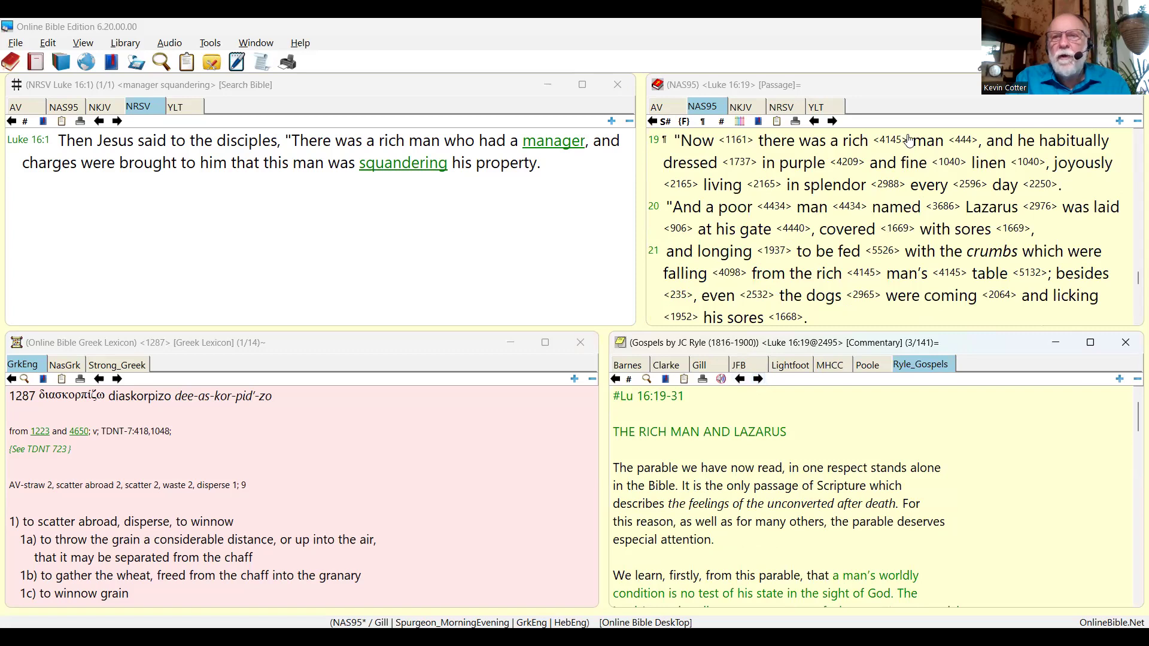
left_click(952, 88)
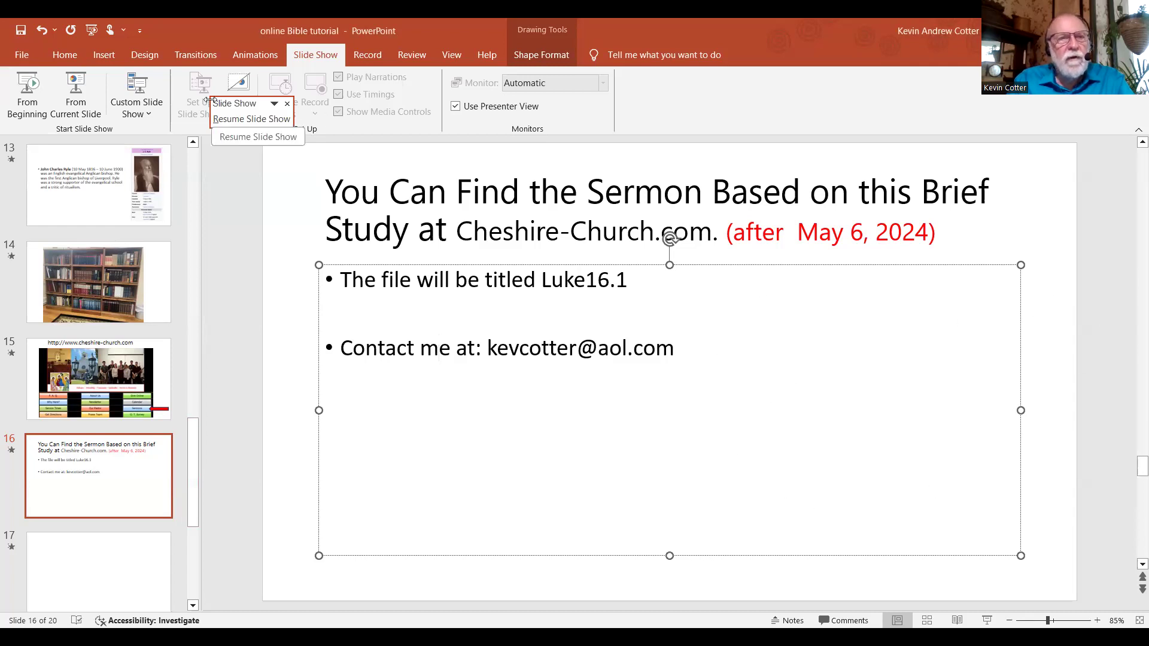
Start the slide show from the beginning and advance from the Albert Barnes slide to Adam Clarke's biography.
left_click(28, 95)
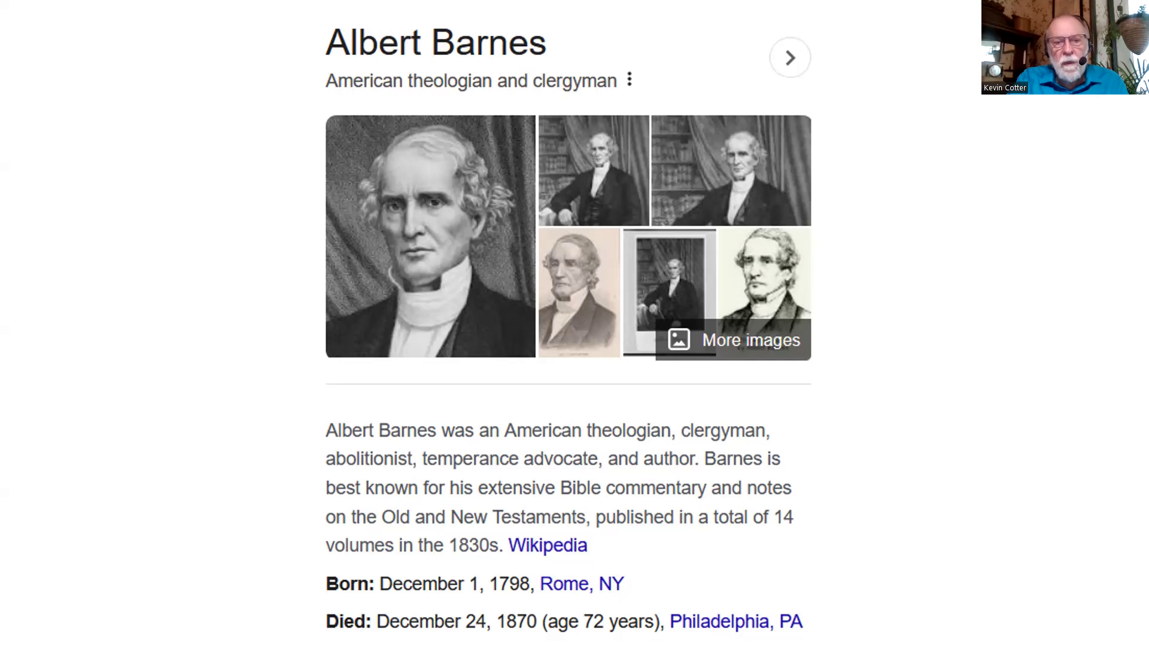
key("Right")
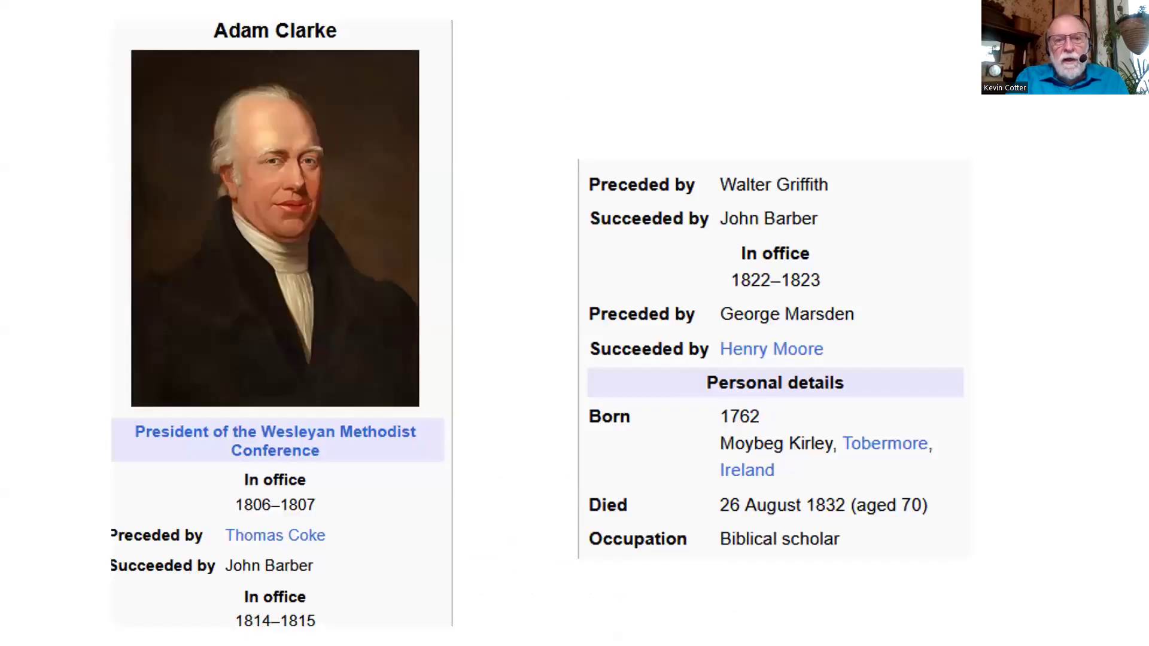